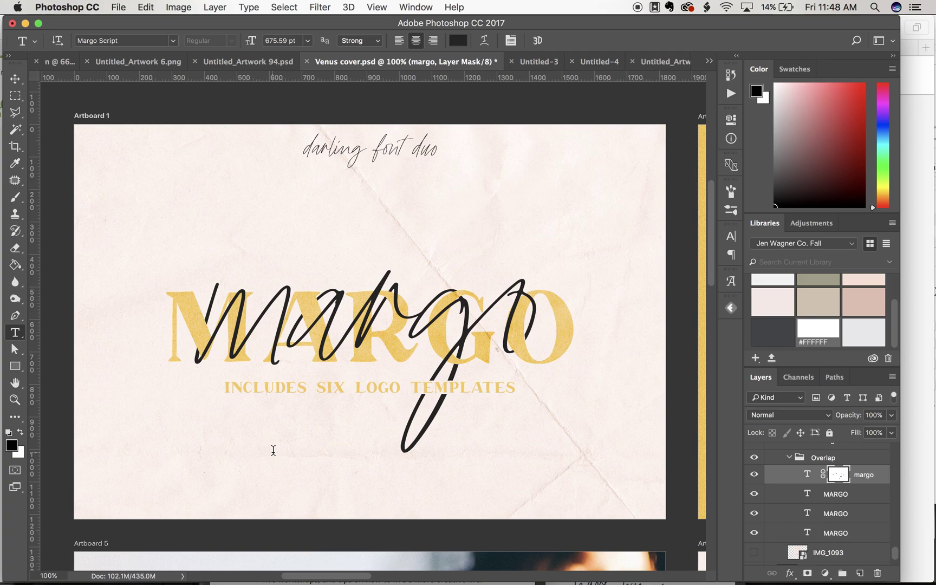
- Switch from the Type tool to the Move tool and bring up the margo layer mask's options
key(v)
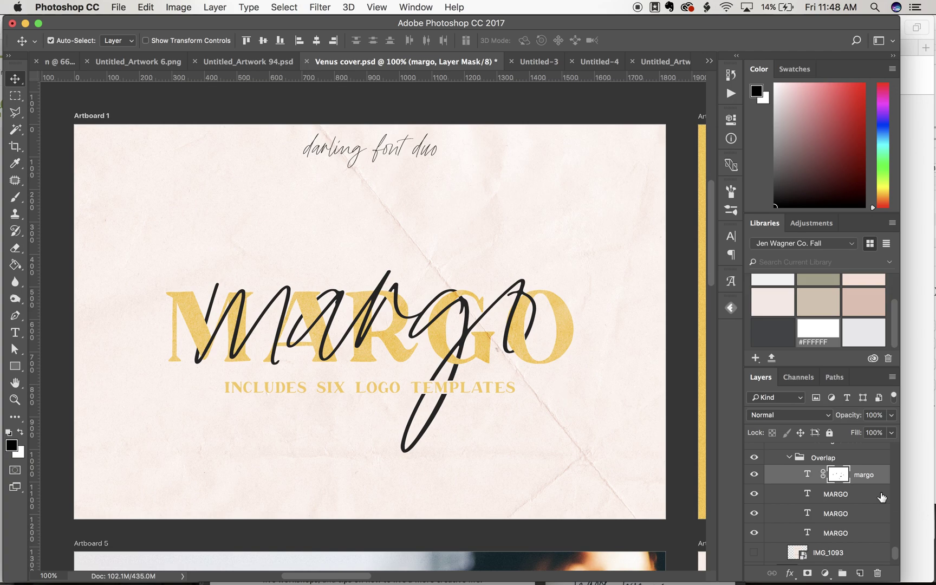
right_click(839, 475)
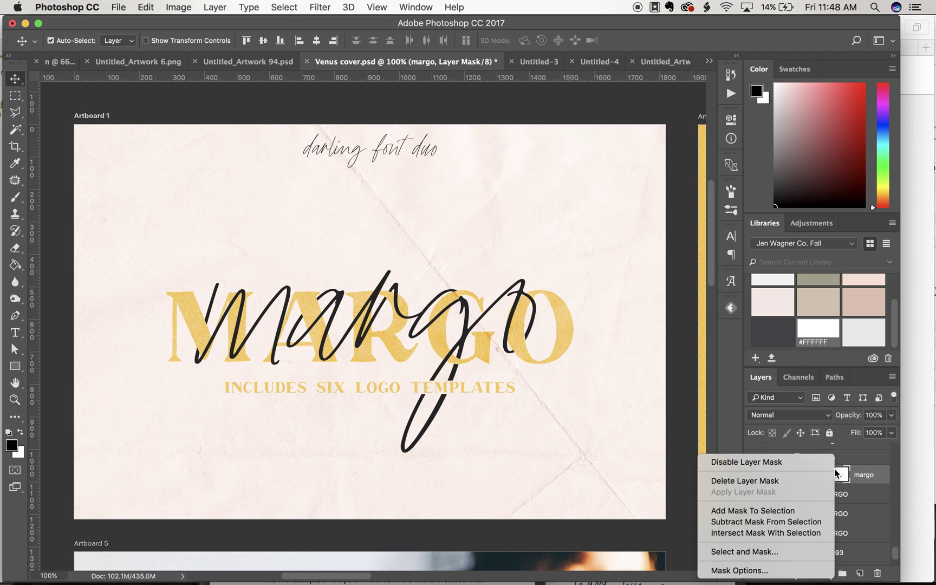
- Delete the margo layer's mask and select the MARGO layer beneath it
click(776, 480)
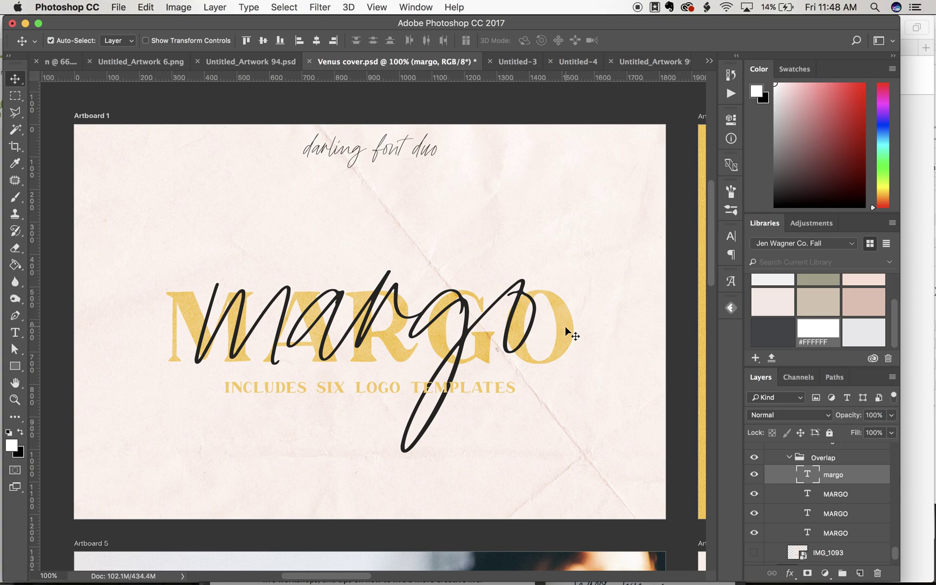
click(846, 494)
click(839, 514)
click(839, 533)
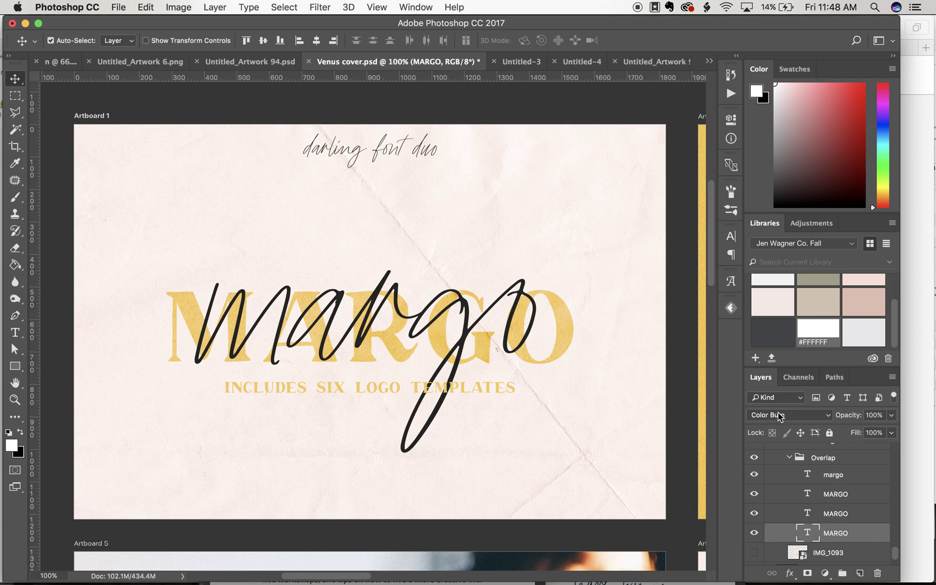
click(755, 513)
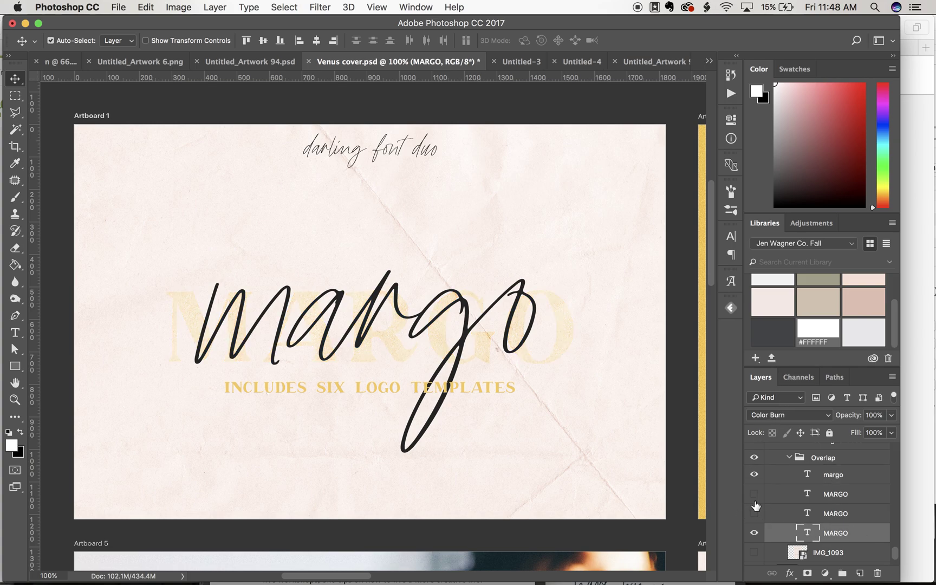
click(756, 513)
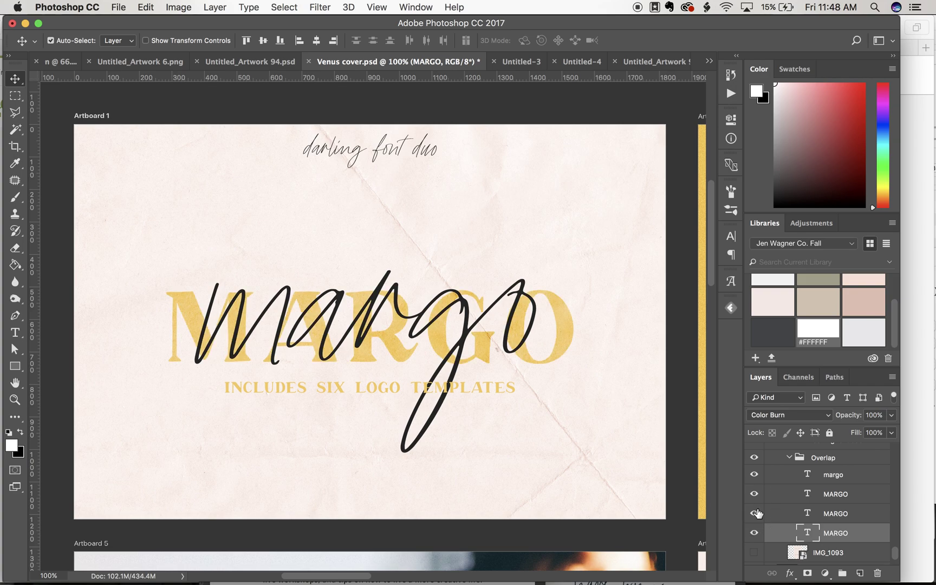
click(860, 480)
click(755, 476)
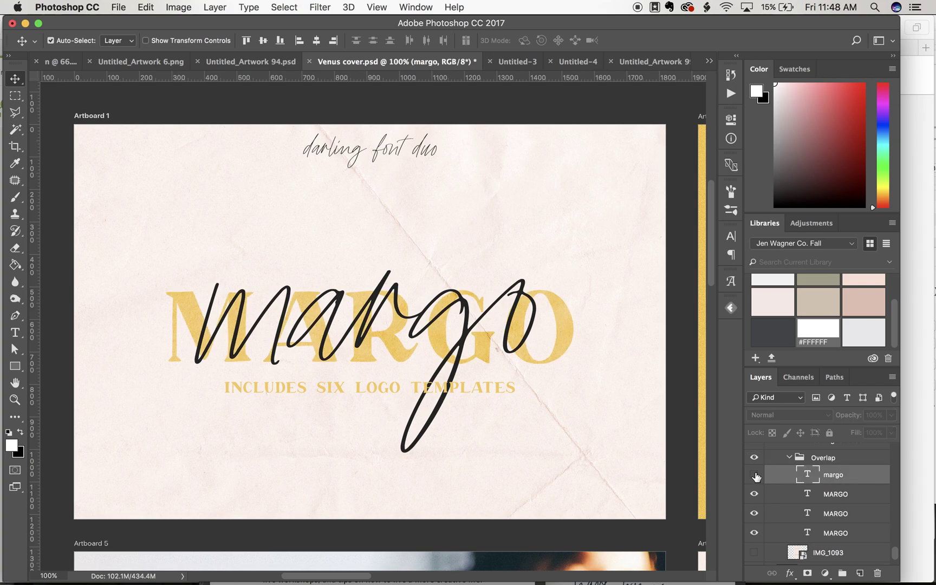
click(755, 475)
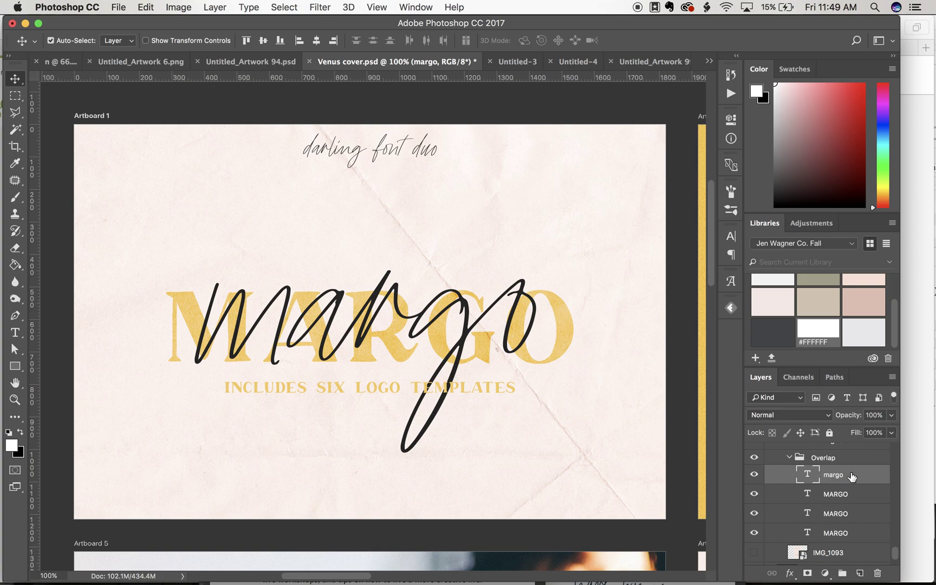
- Add a white layer mask to the margo layer and pick the Brush tool
click(808, 573)
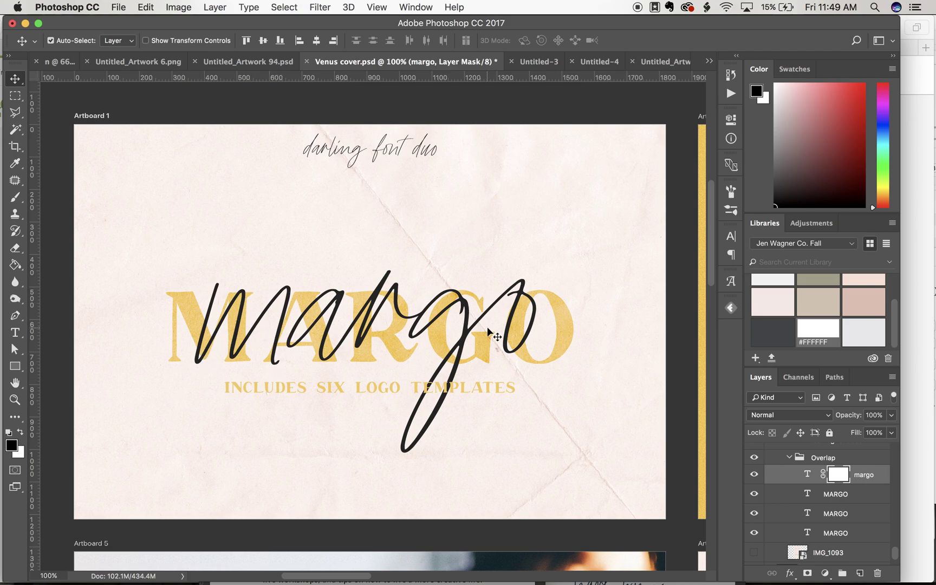
key(b)
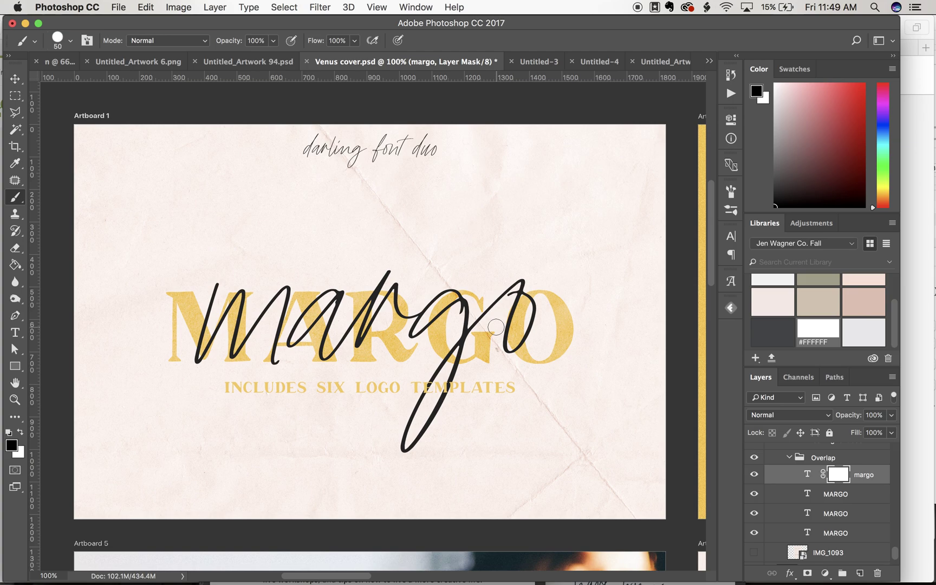
click(826, 475)
click(838, 474)
drag(301, 308, 456, 308)
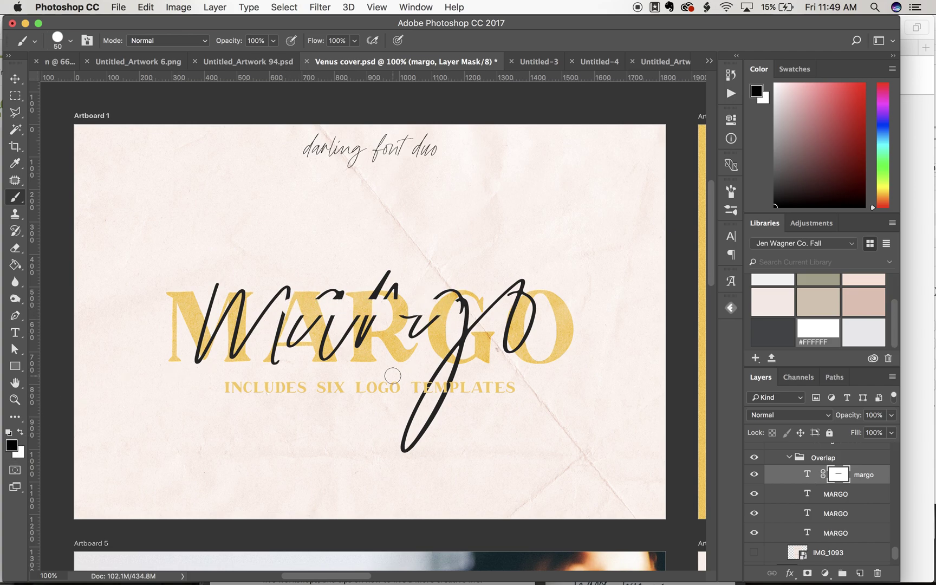
key(super+z)
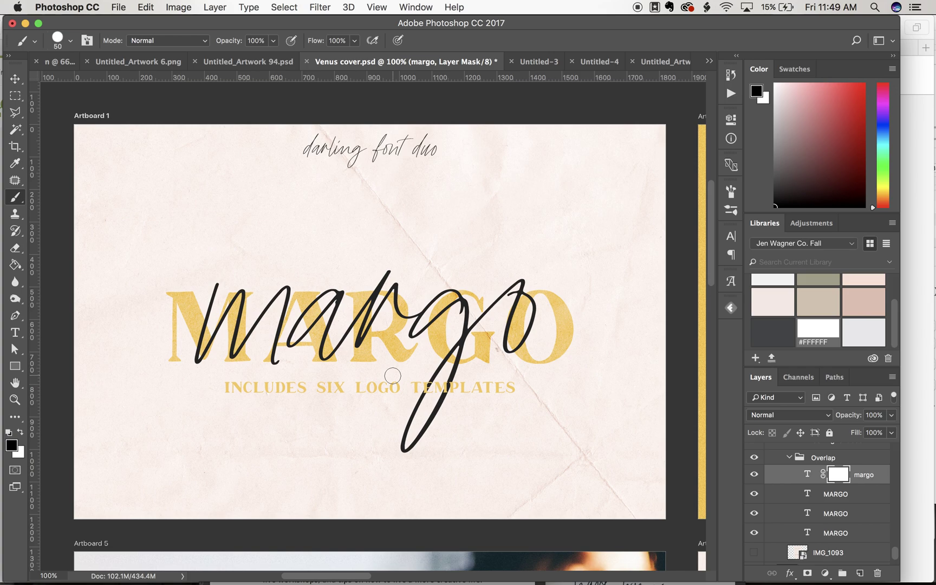
drag(165, 344, 336, 343)
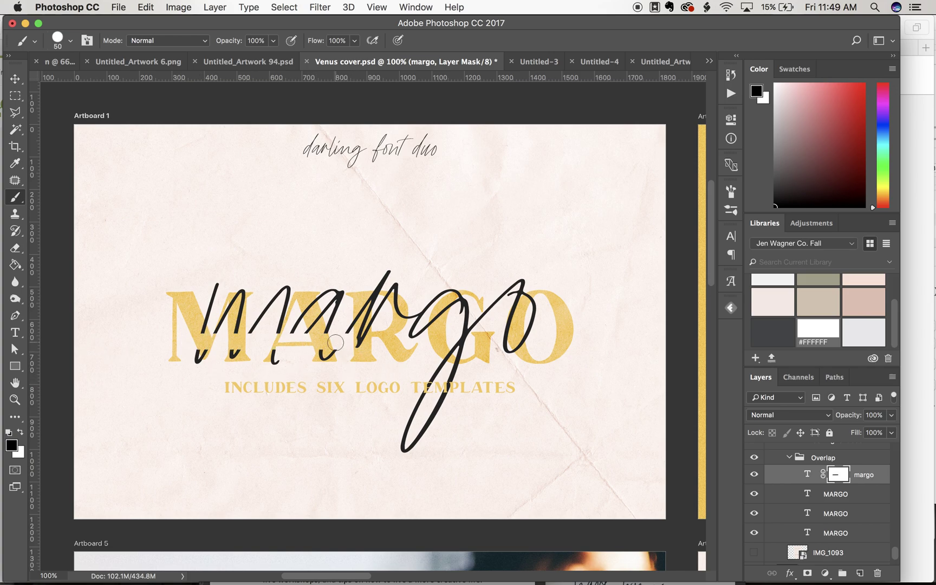
key(x)
drag(183, 328, 265, 341)
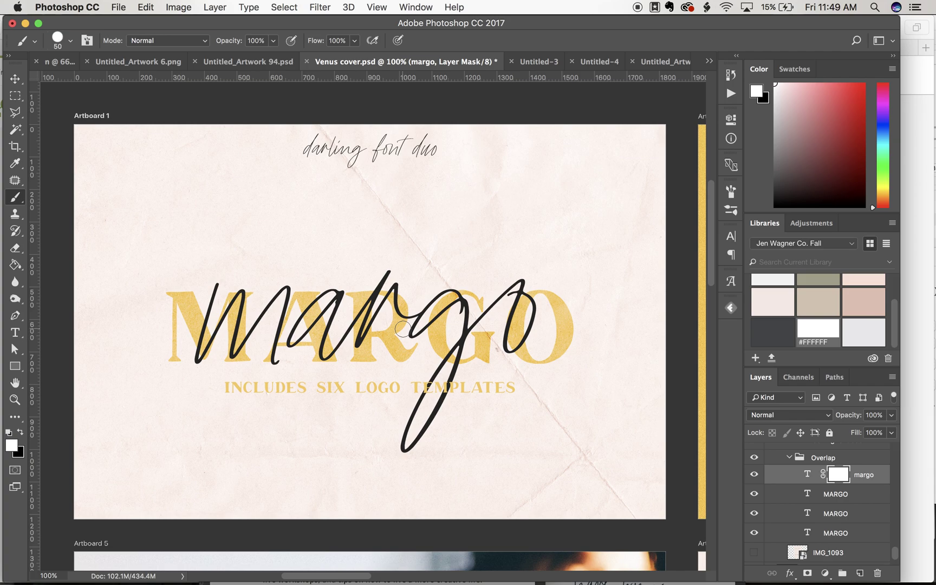
key(v)
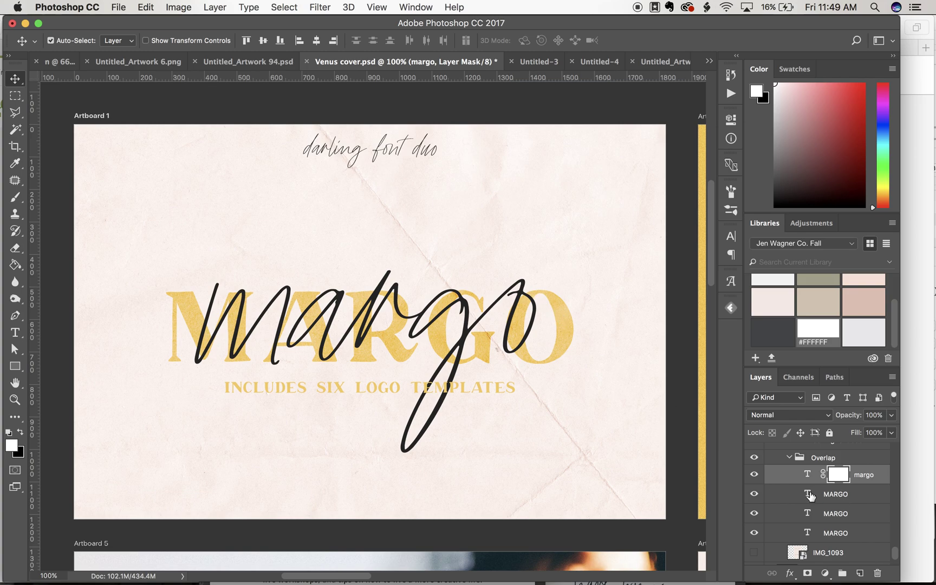
- Load the gold MARGO letter shapes as a selection, make black the foreground, and choose the Brush
key(super)
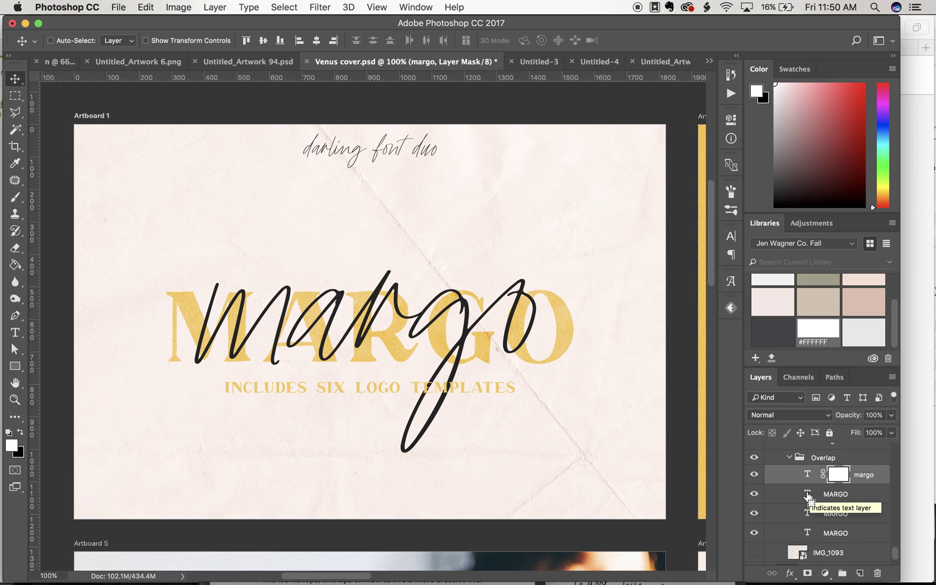
super+click(807, 495)
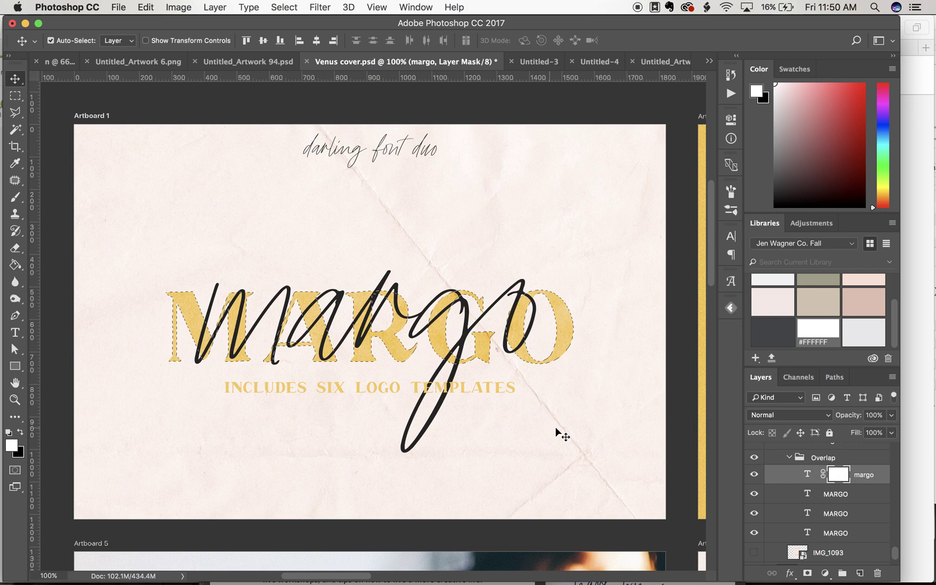
click(22, 432)
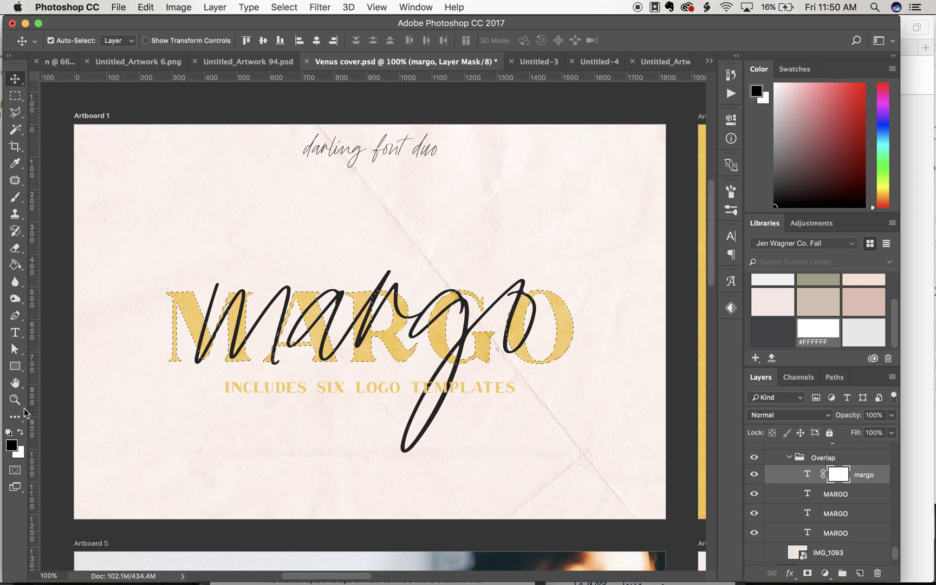
click(15, 197)
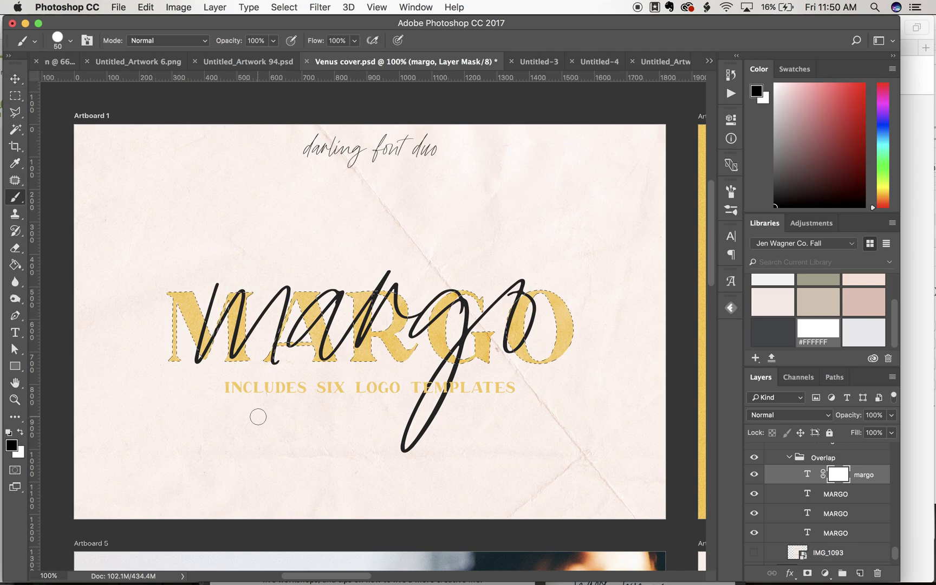
- At 200% zoom, paint black on the mask to hide the script stroke crossing the M's left leg
key(super+equal)
scroll(258, 417, left, 5)
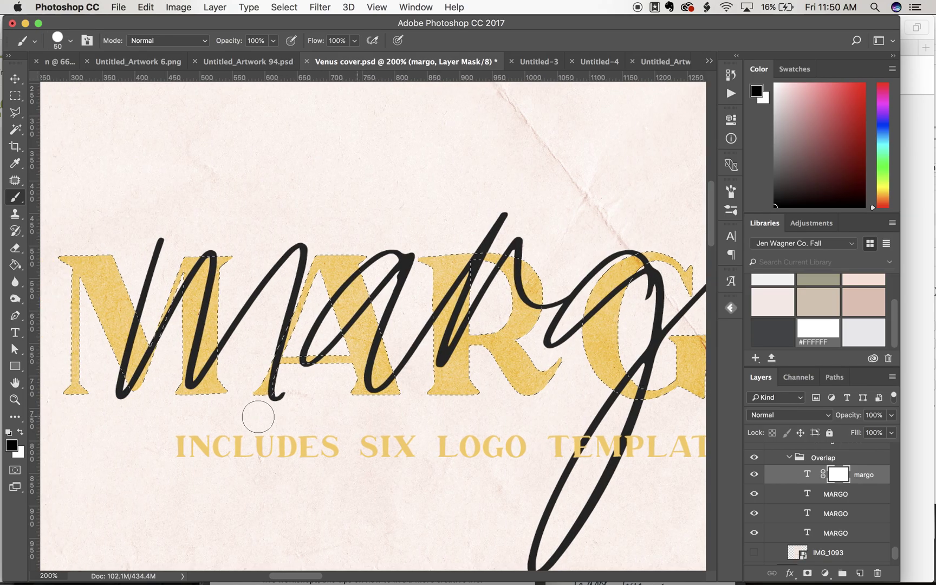
scroll(258, 416, left, 3)
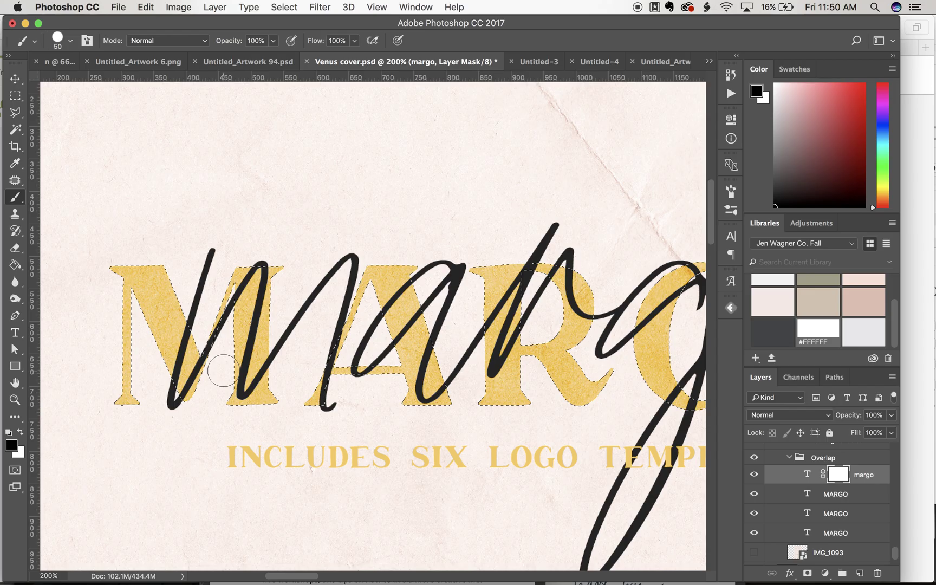
drag(218, 319, 178, 419)
key(bracketleft)
key(bracketleft)
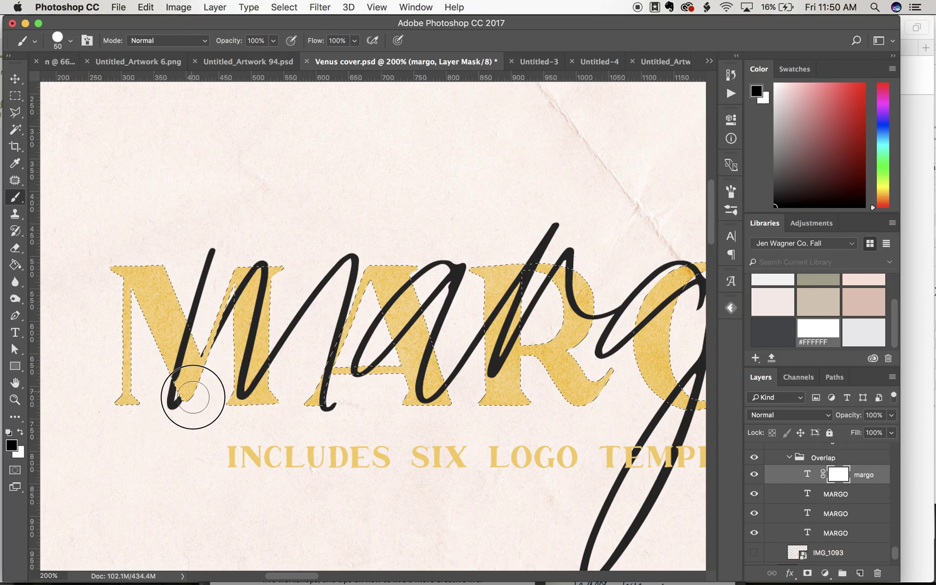
key(x)
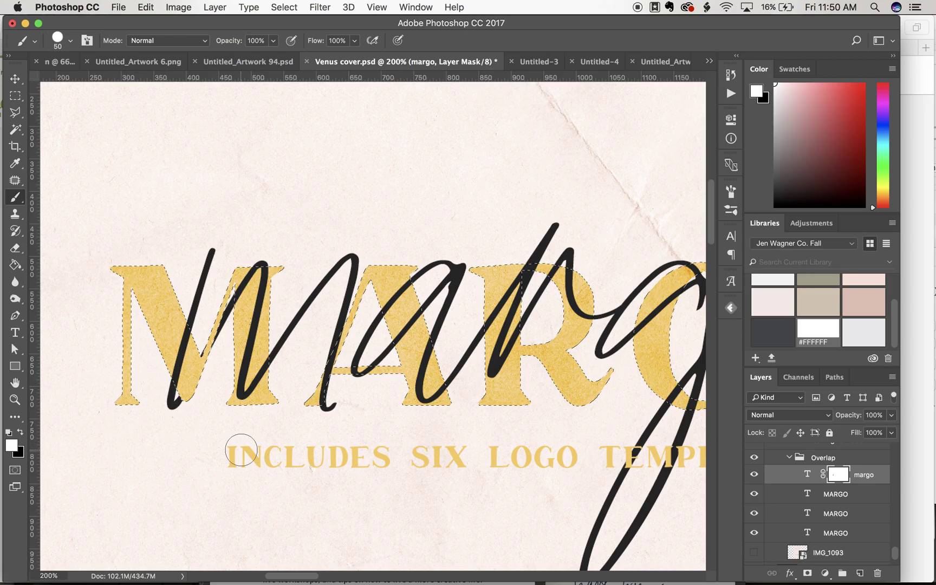
scroll(323, 422, right, 2)
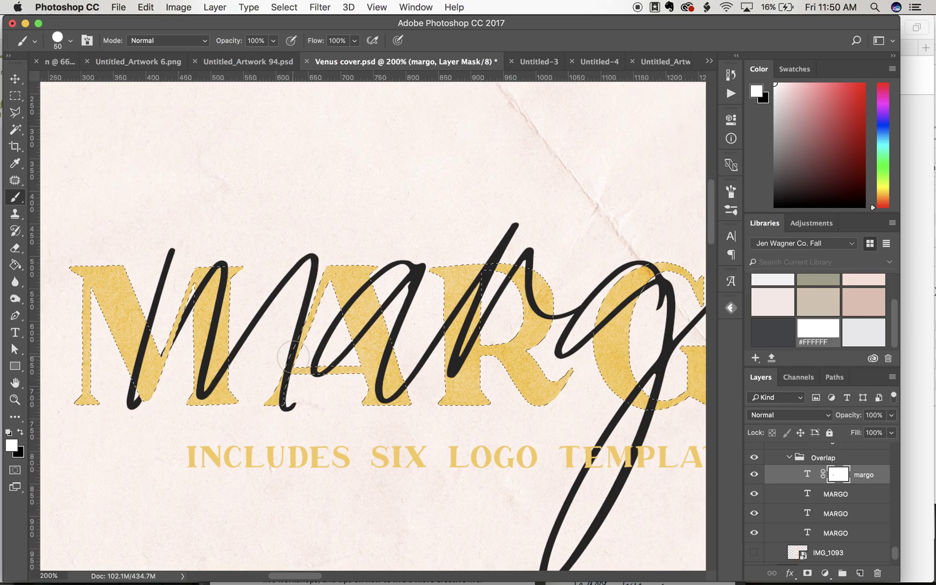
key(x)
key(bracketright)
key(bracketright)
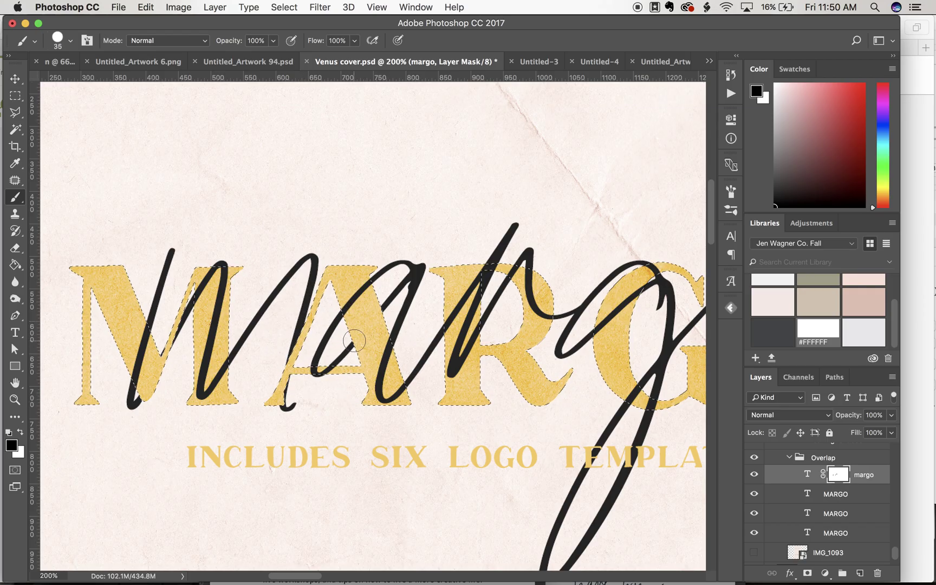
- Hide the script o where it crosses the gold O, then zoom back out
scroll(477, 358, right, 5)
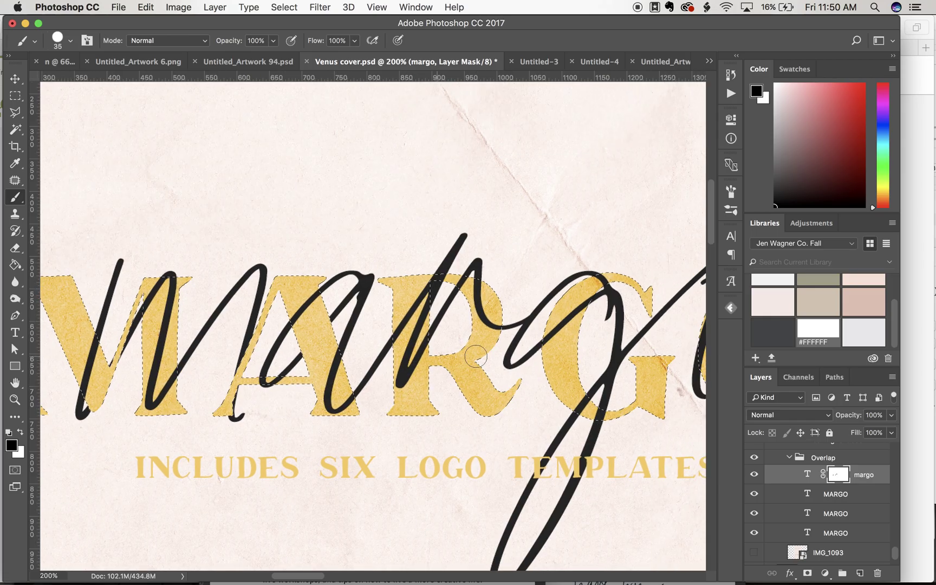
scroll(453, 347, right, 6)
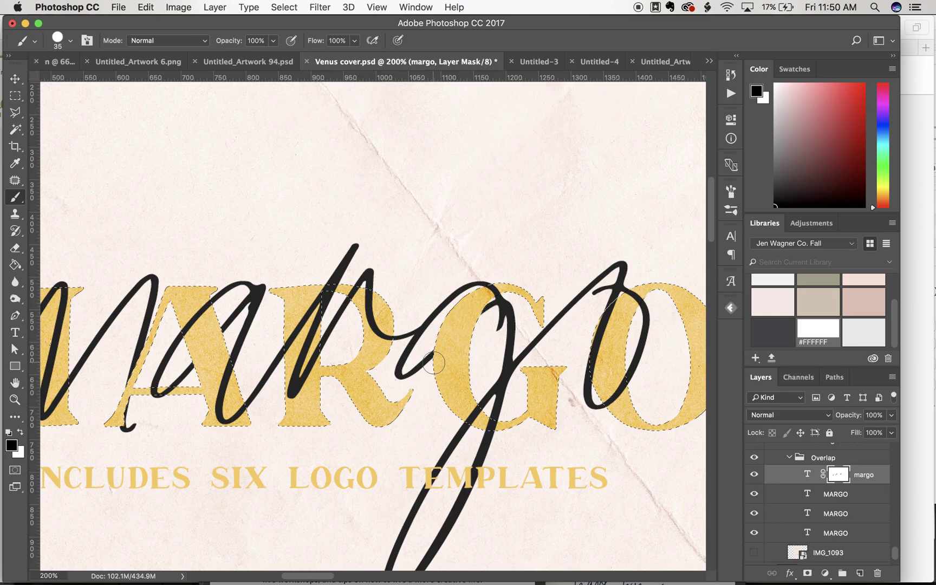
scroll(434, 363, down, 2)
scroll(434, 363, right, 1)
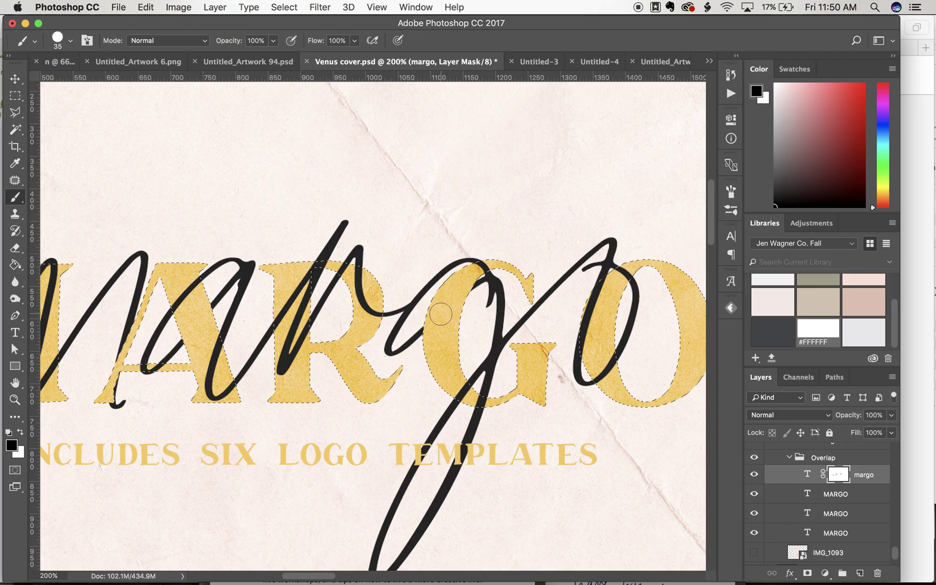
key(x)
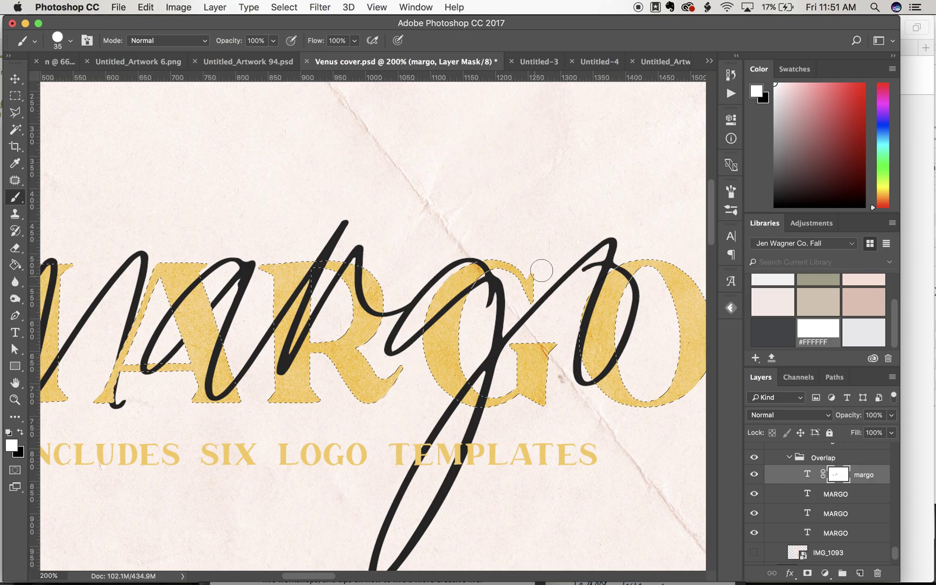
key(x)
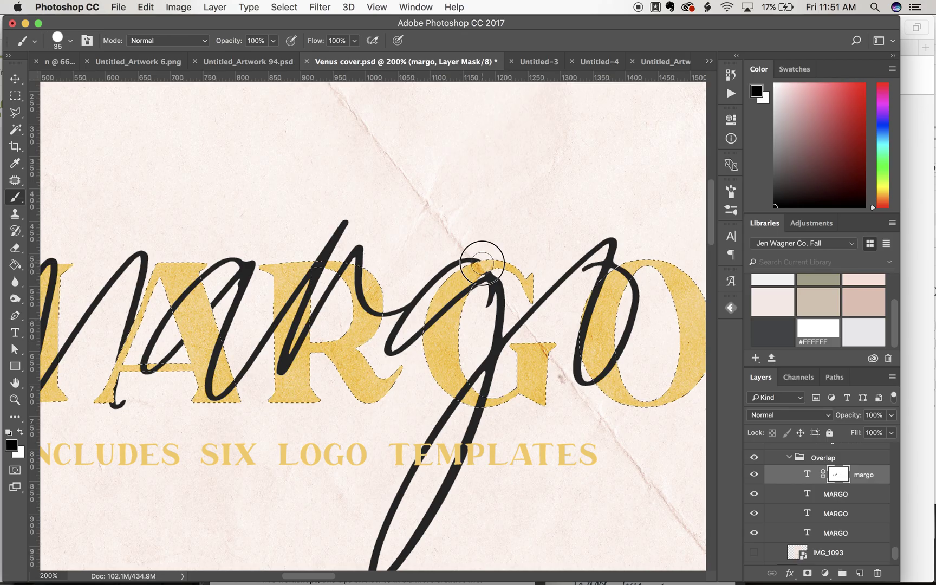
scroll(491, 390, right, 5)
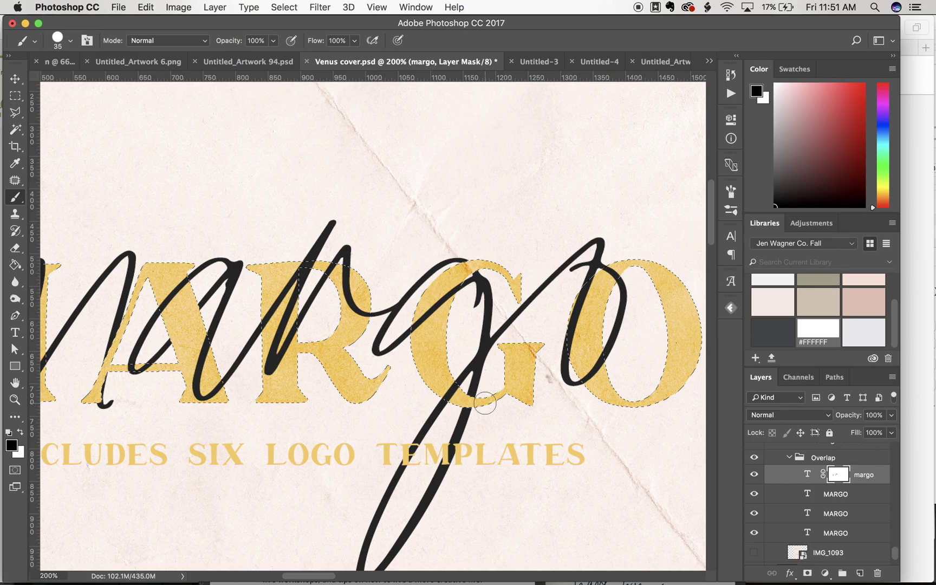
mouse_move(500, 396)
mouse_down()
mouse_move(526, 383)
mouse_move(538, 351)
mouse_move(517, 367)
mouse_move(537, 335)
mouse_up()
key(super+minus)
key(super+minus)
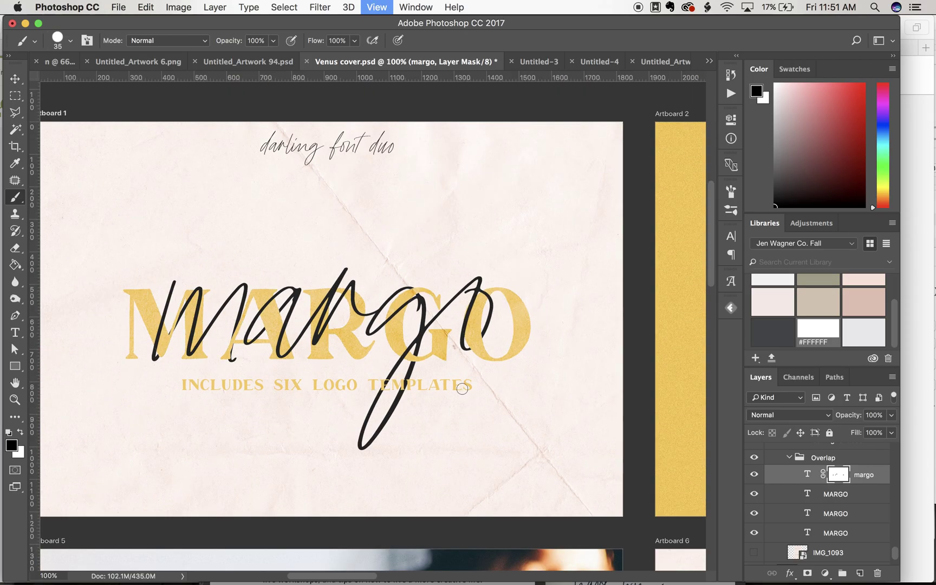
- Deselect and paint white on the mask to restore the script a's bottom and the m downstroke
scroll(463, 388, left, 4)
key(super+d)
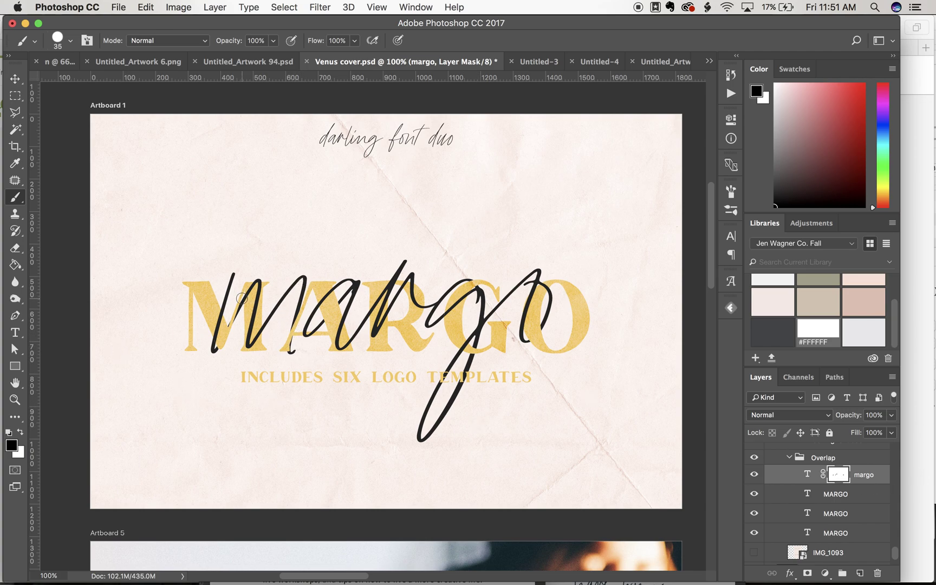
key(x)
drag(297, 320, 288, 352)
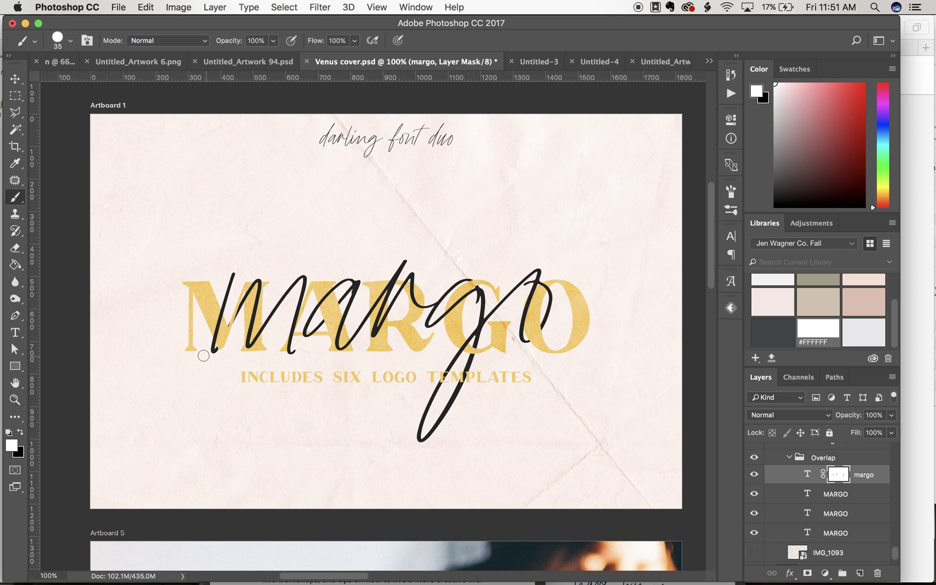
scroll(202, 355, left, 3)
mouse_move(301, 316)
mouse_down()
mouse_move(287, 339)
mouse_move(309, 293)
mouse_move(278, 352)
mouse_move(288, 306)
mouse_move(273, 355)
mouse_up()
super+click(805, 495)
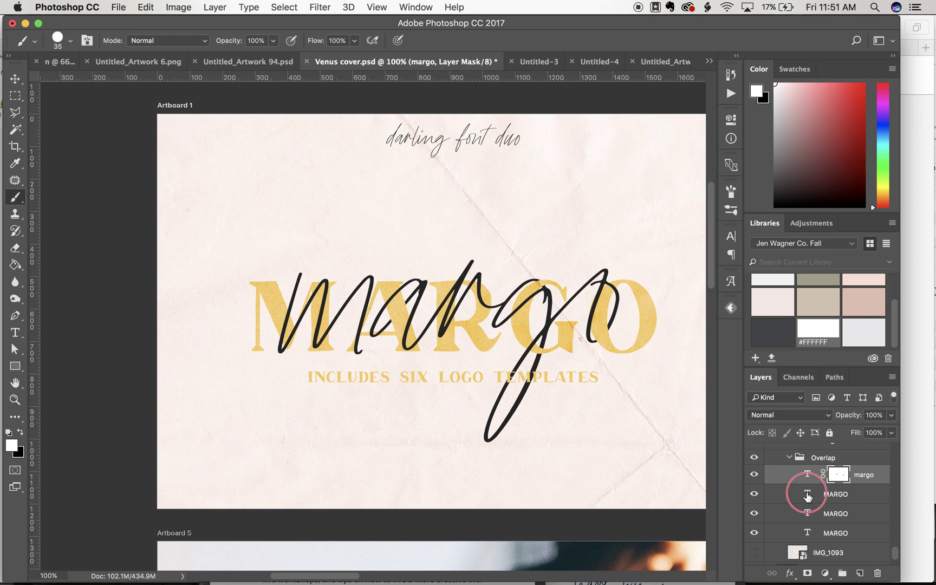
- At 300% zoom, paint black to hide the script m stroke inside the gold M, then deselect
key(super+equal)
key(super+equal)
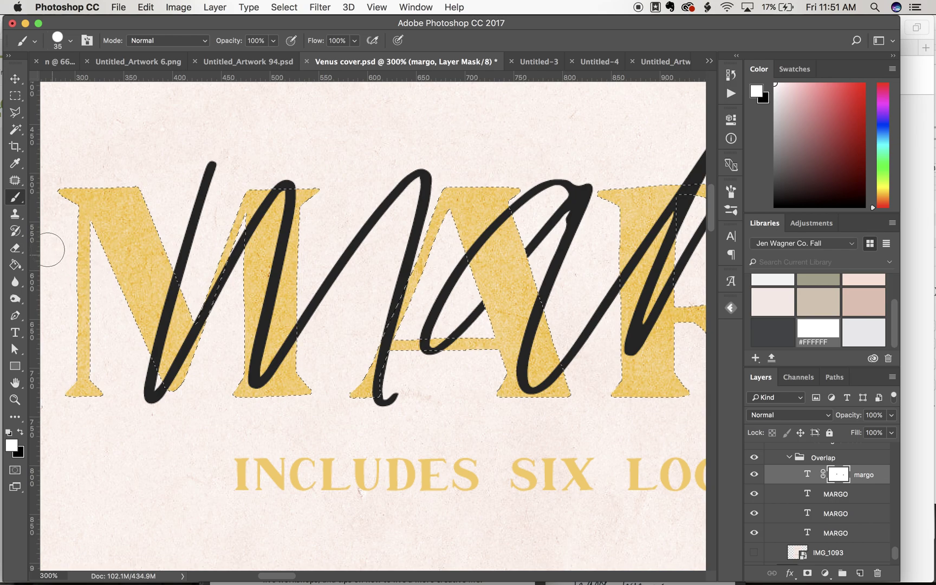
key(x)
mouse_move(167, 272)
mouse_down()
mouse_move(157, 331)
mouse_move(136, 356)
mouse_move(168, 272)
mouse_move(165, 283)
mouse_up()
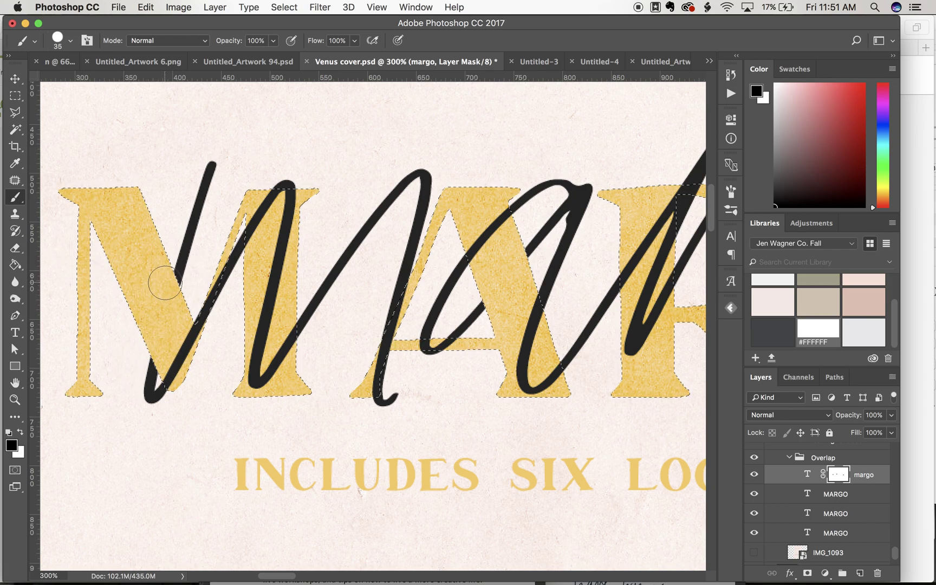
key(super+minus)
scroll(310, 372, right, 3)
key(super+d)
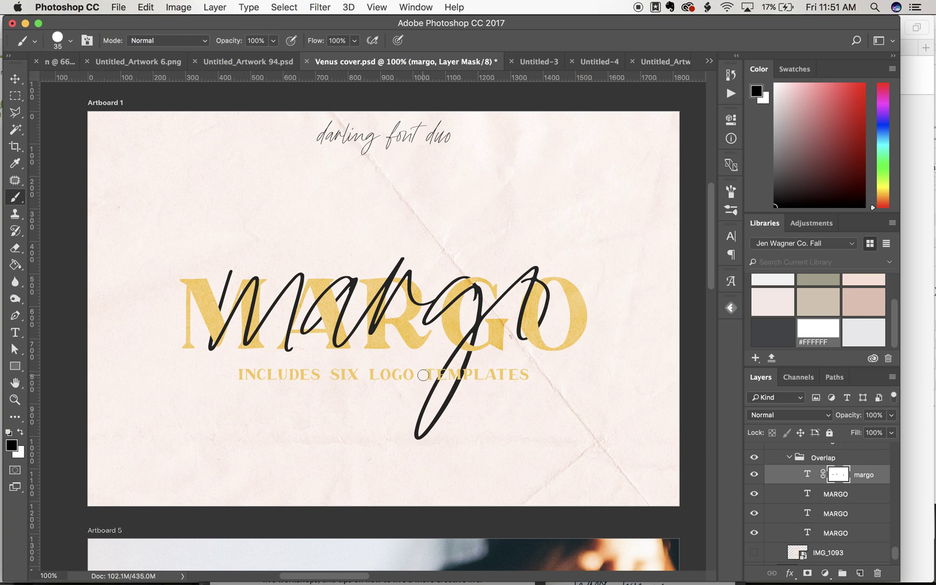
- Marquee-select the TEMPLATES area and paint black on the mask to hide the script g stroke there
key(m)
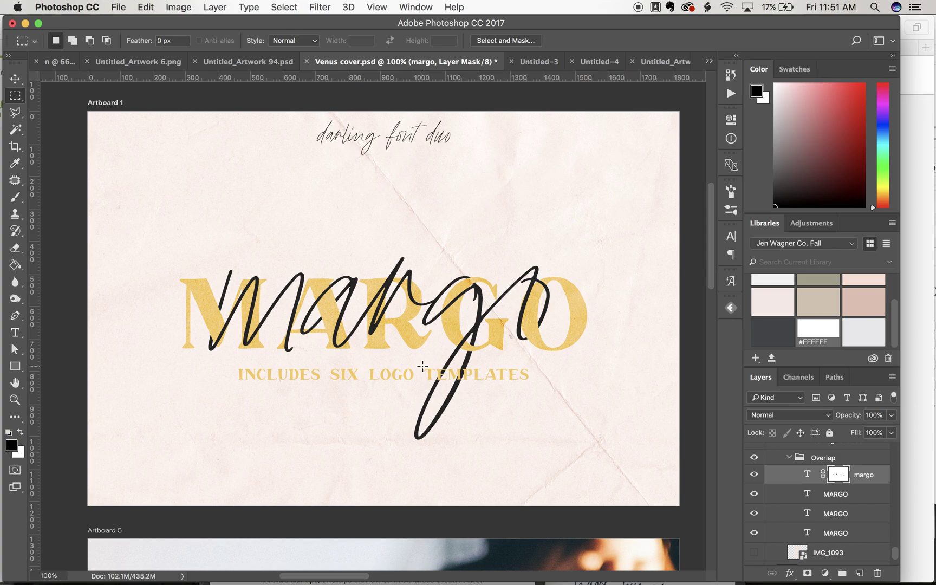
mouse_move(423, 367)
mouse_down()
mouse_move(478, 378)
mouse_move(445, 383)
mouse_up()
key(b)
key(super+d)
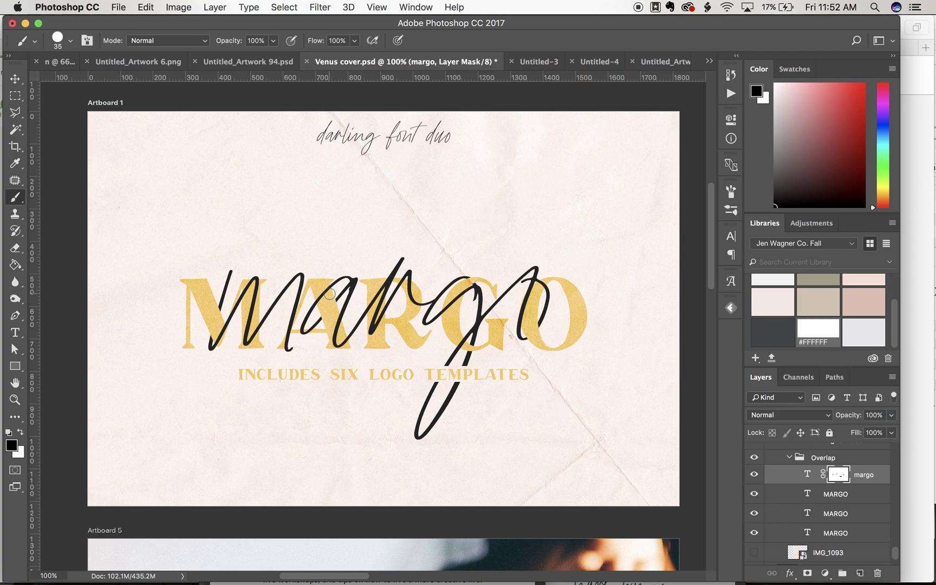
- Disable the margo layer mask to compare against the unmasked script
key(x)
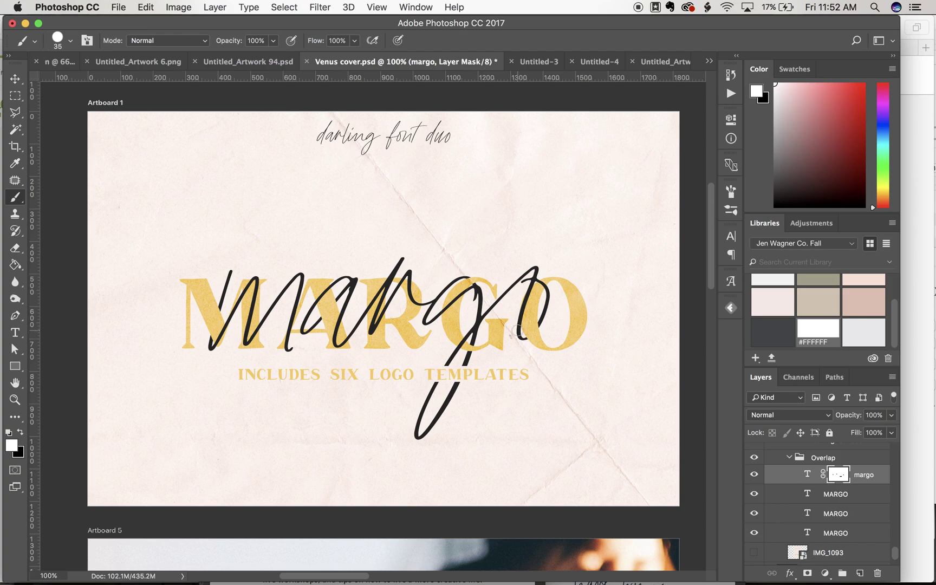
right_click(840, 474)
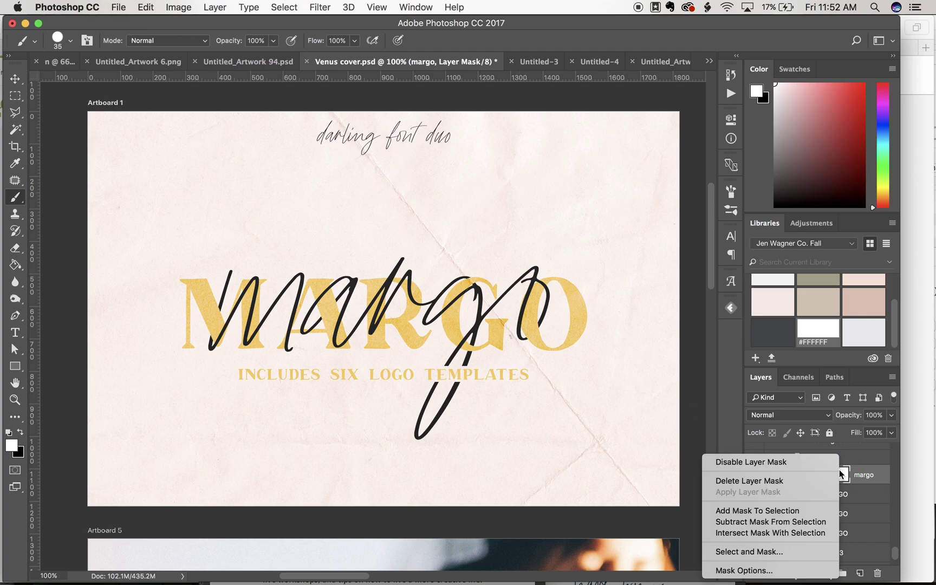
click(804, 461)
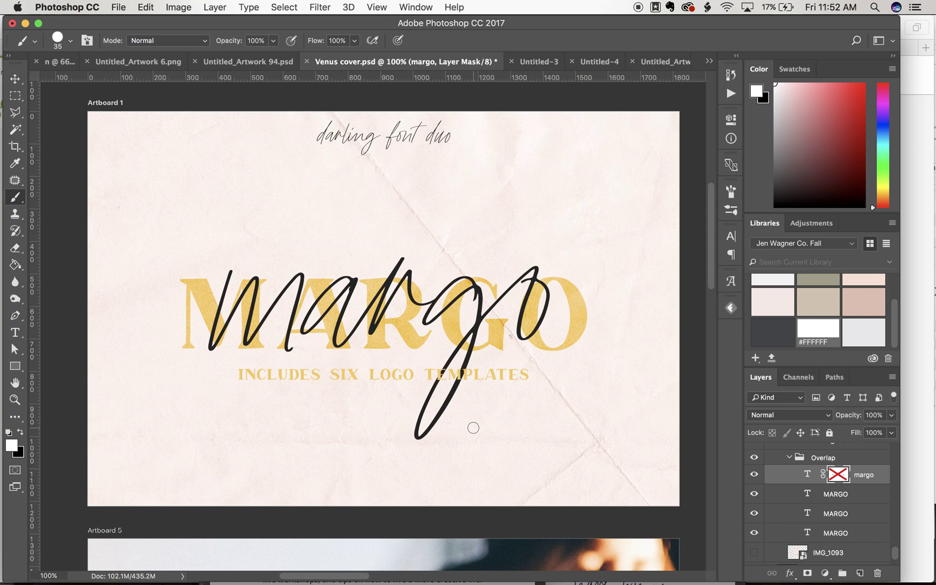